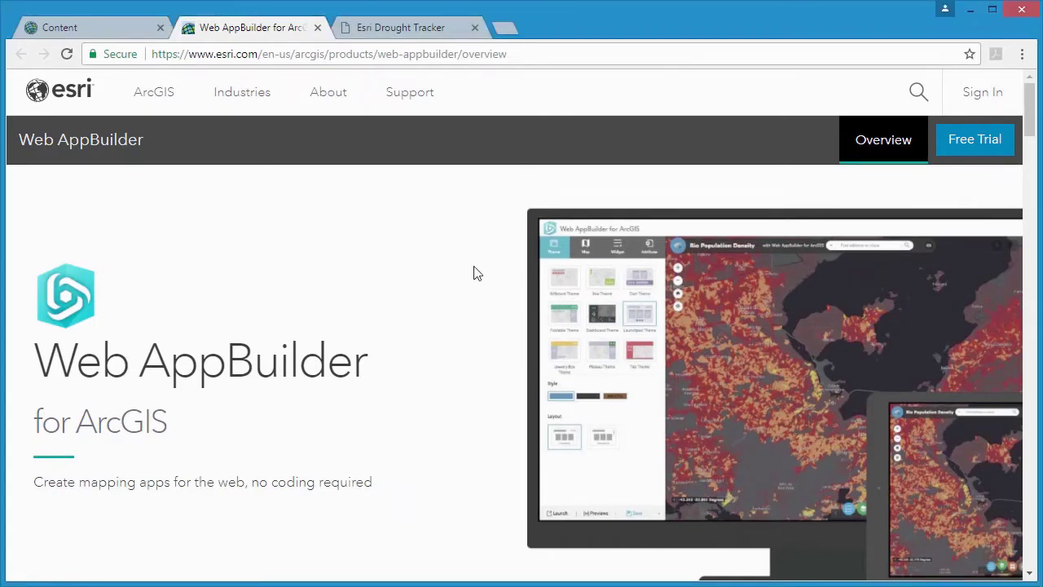
# - Read the Web AppBuilder overview down to its four build steps, then open the Esri Drought Tracker
pyautogui.scroll(-2, 476, 273)
pyautogui.scroll(-5, 475, 273)
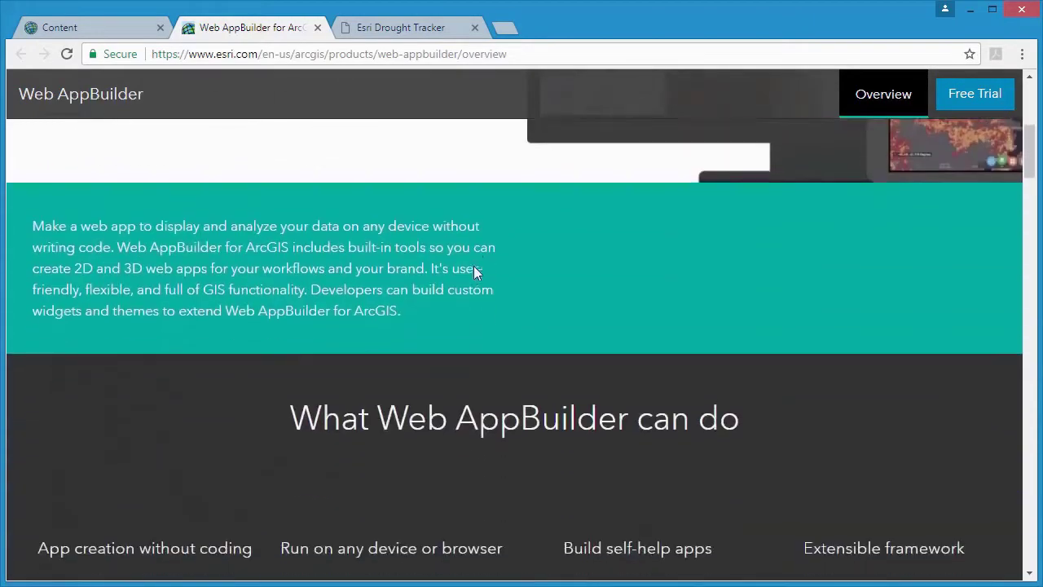
pyautogui.scroll(-4, 472, 274)
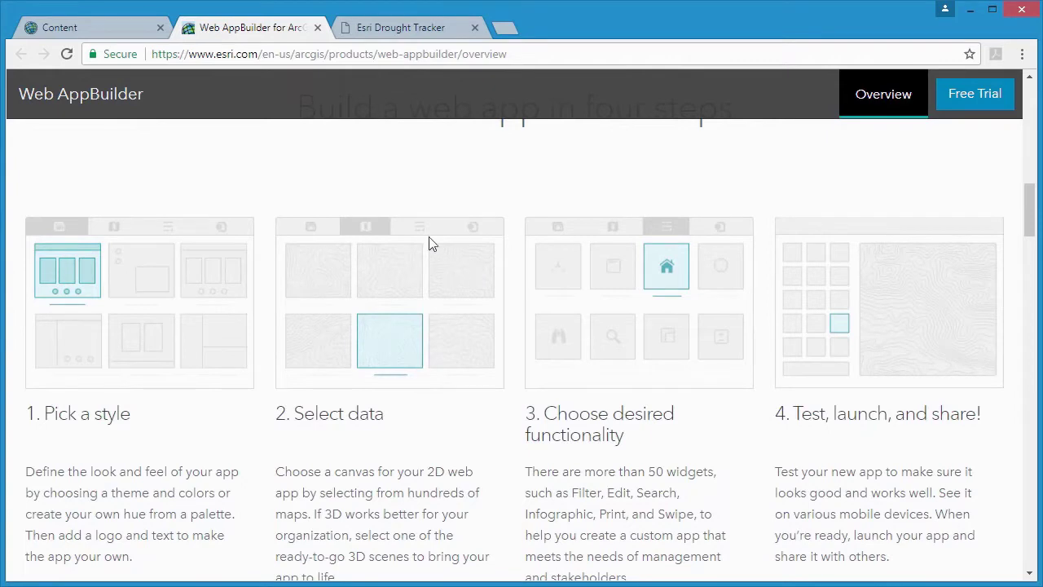
pyautogui.click(424, 33)
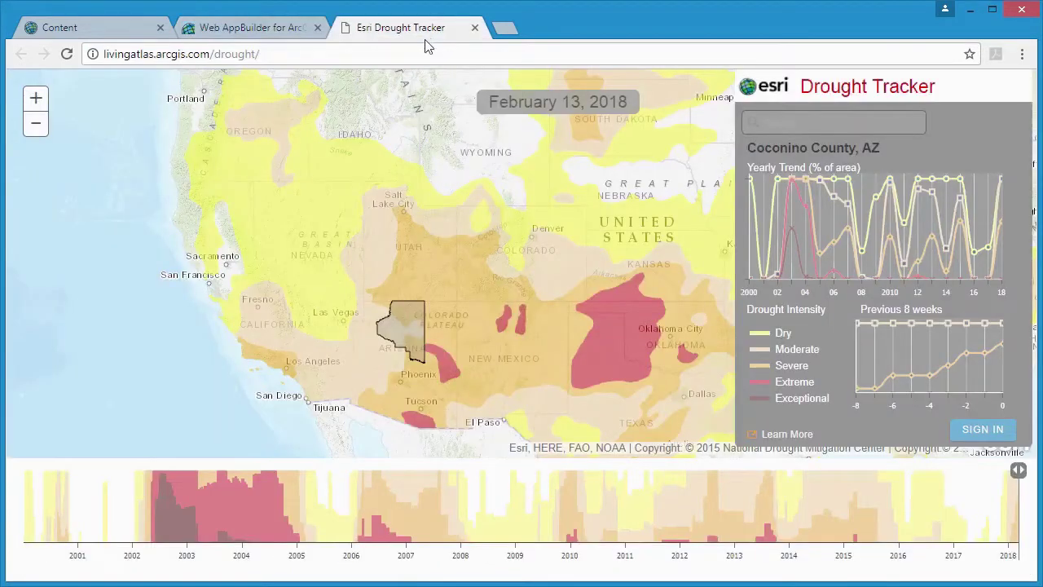
# - Query drought conditions at a location on the western US drought map
pyautogui.click(478, 336)
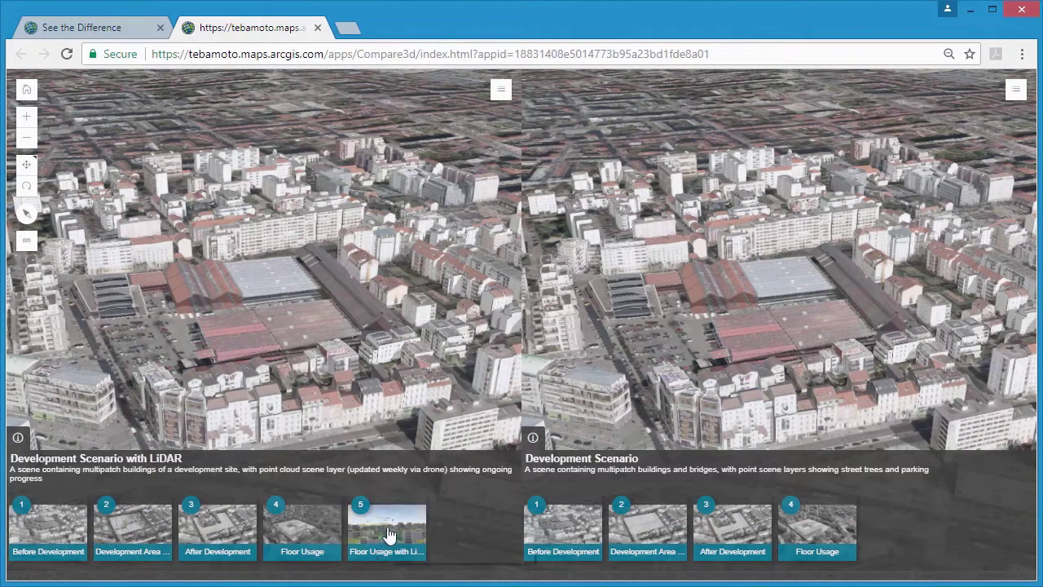
# - Step both scenes through development area, after-development and floor usage slides, rotating and tilting the synced views
pyautogui.click(125, 525)
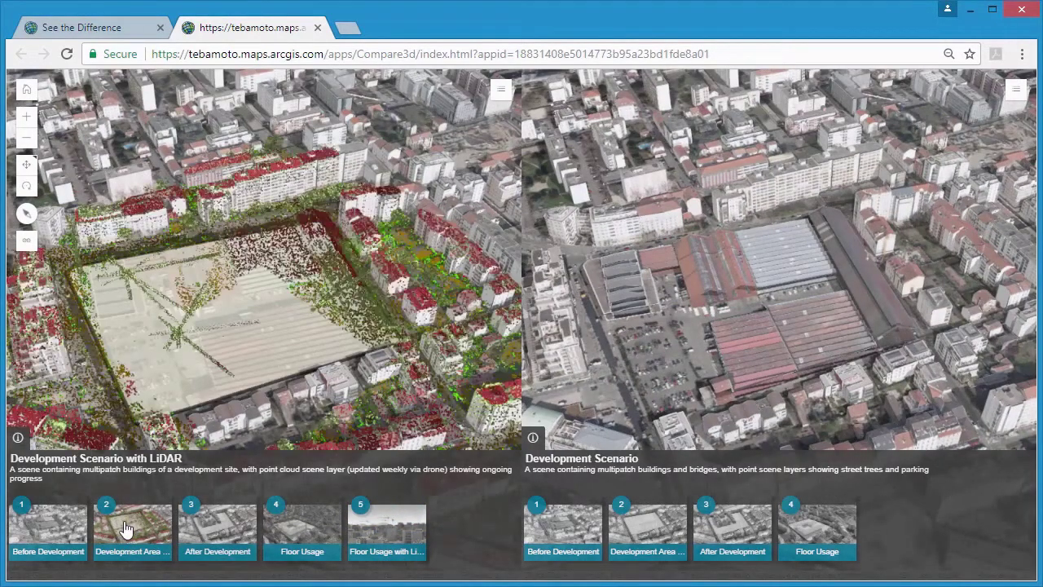
pyautogui.click(659, 531)
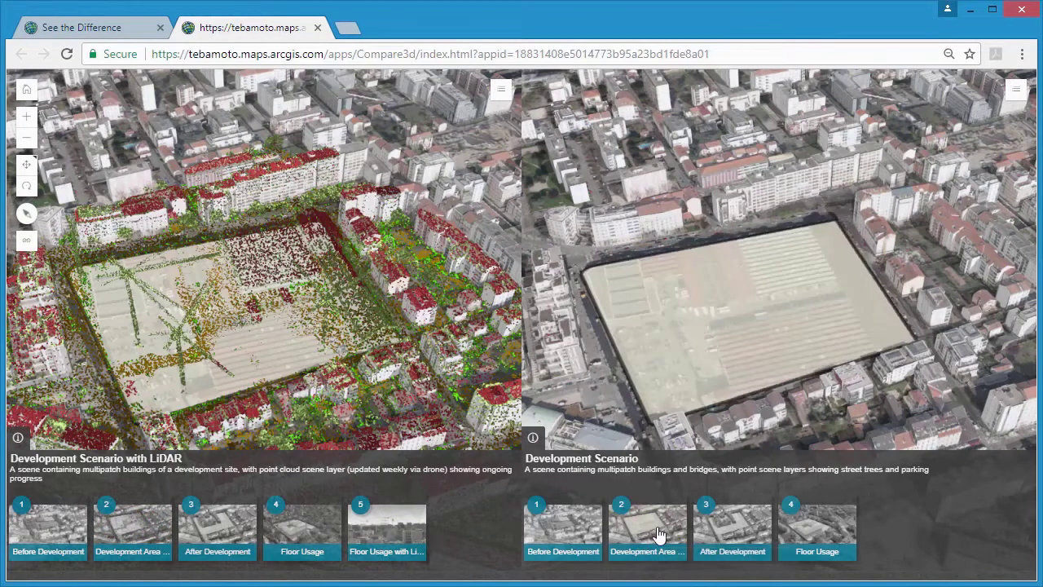
pyautogui.moveTo(628, 367); pyautogui.dragTo(754, 361)
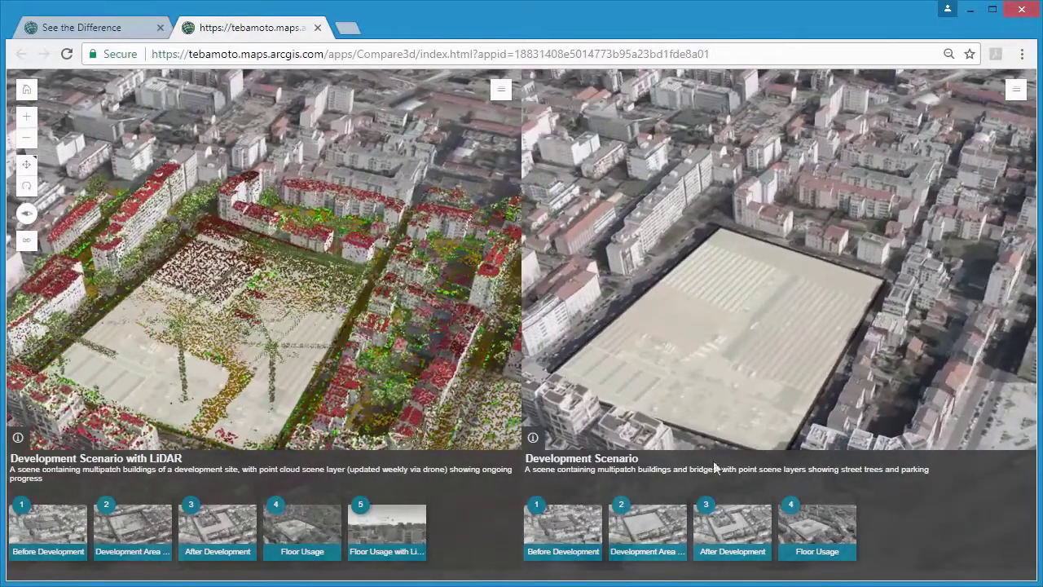
pyautogui.click(721, 520)
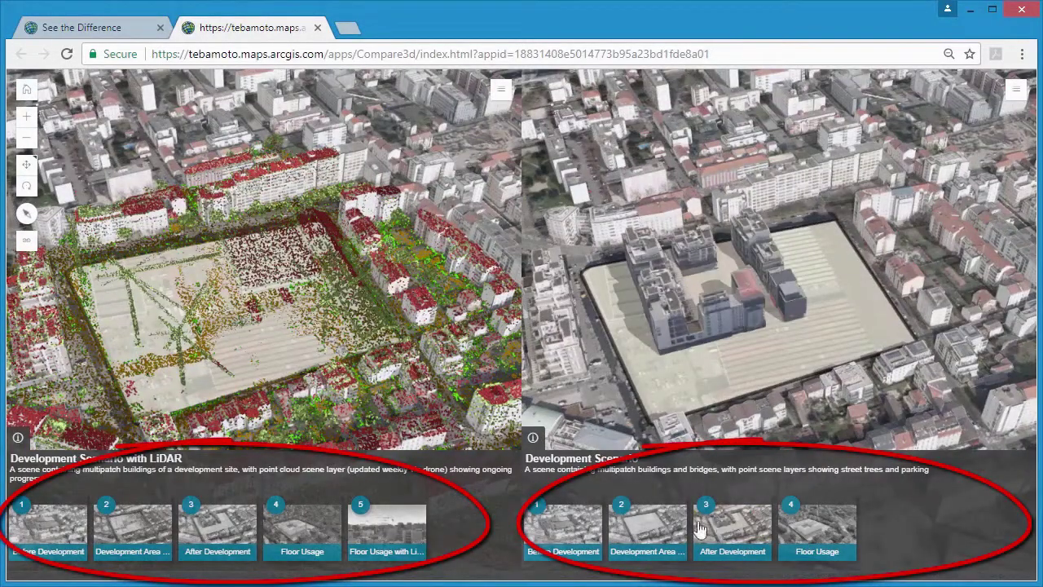
pyautogui.click(320, 525)
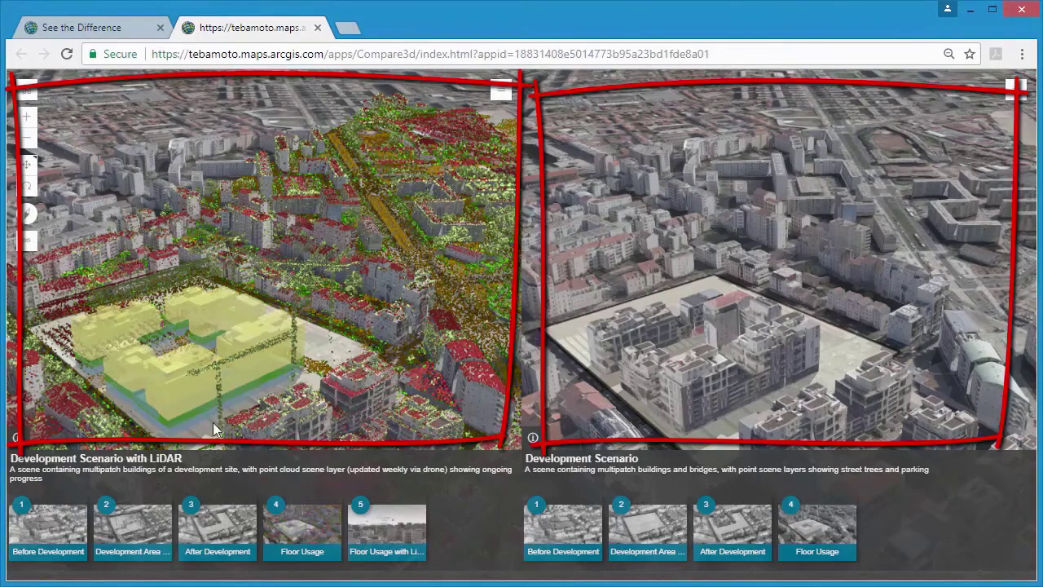
pyautogui.moveTo(213, 422); pyautogui.dragTo(368, 409)
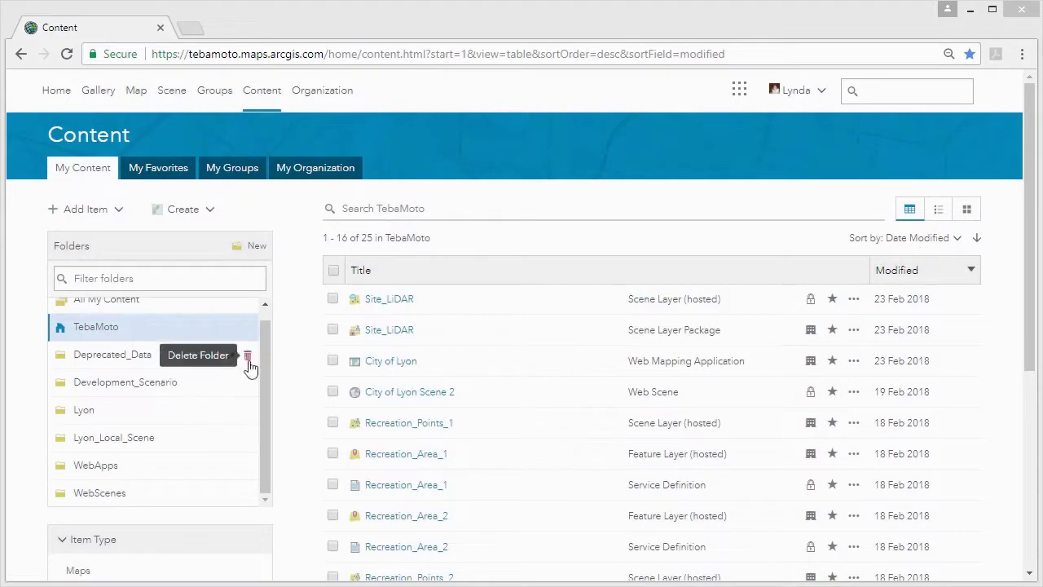
# - Open Development Scenario with LiDAR from the WebScenes folder and create a web app from a template
pyautogui.click(117, 497)
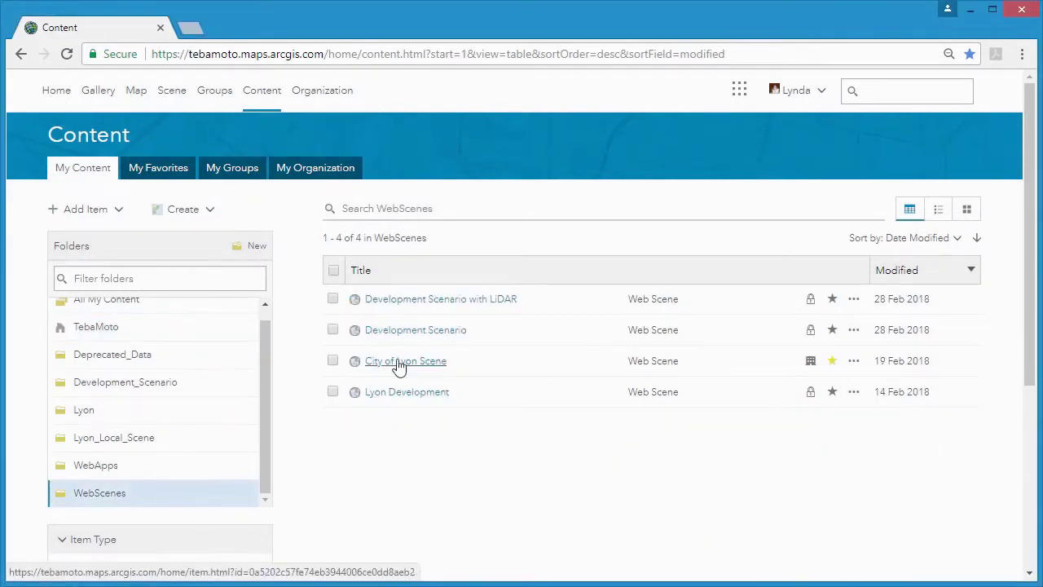
pyautogui.click(437, 302)
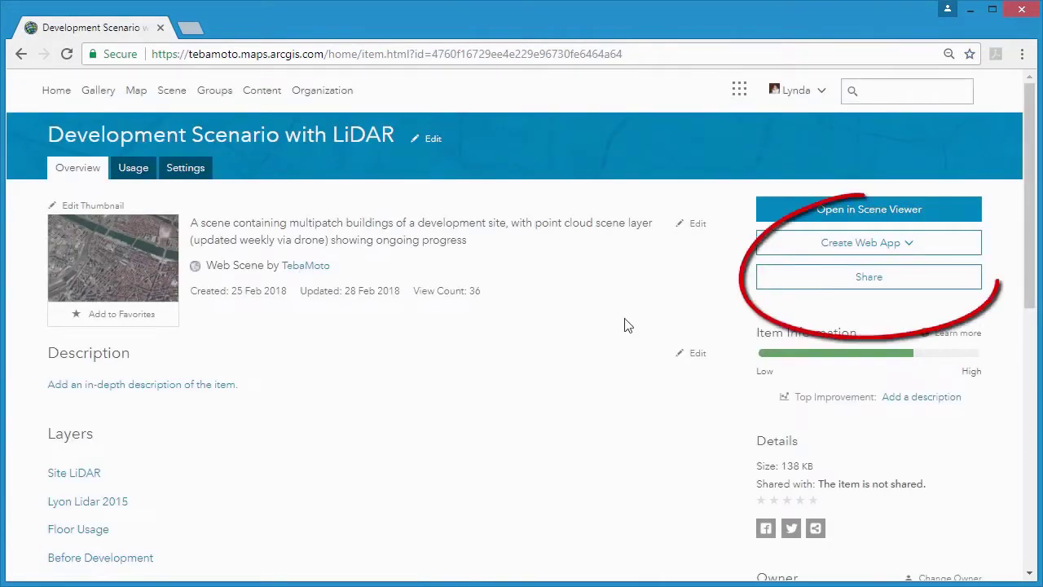
pyautogui.click(918, 244)
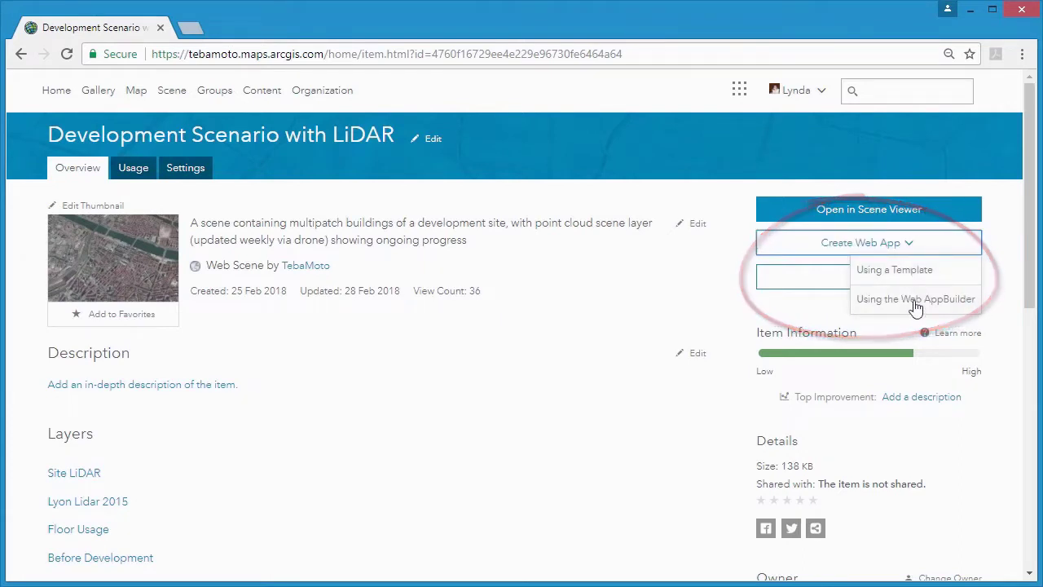
pyautogui.click(913, 274)
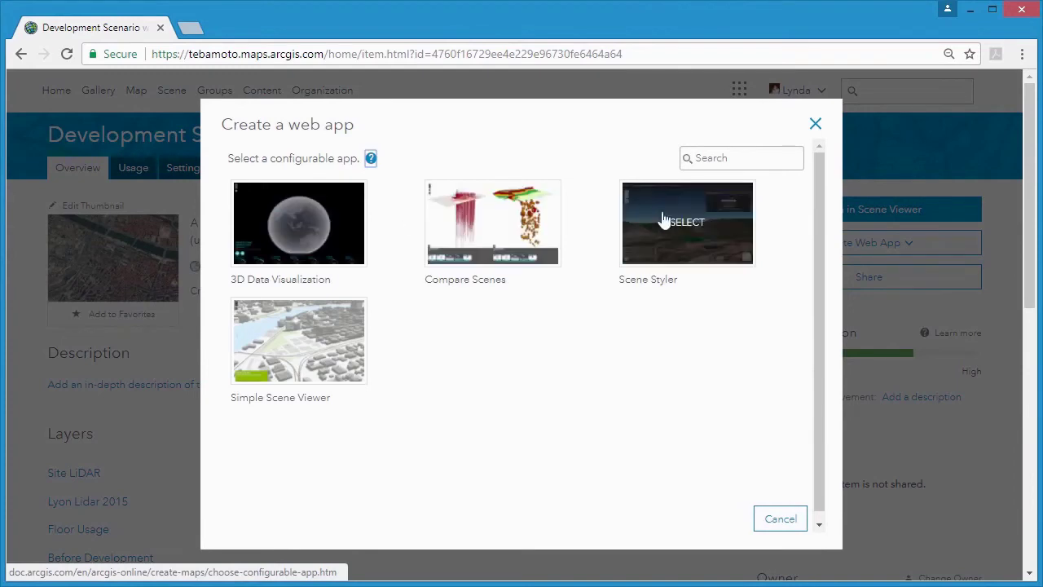
# - Pick the Compare Scenes template and title the new app 'See the Difference'
pyautogui.click(479, 233)
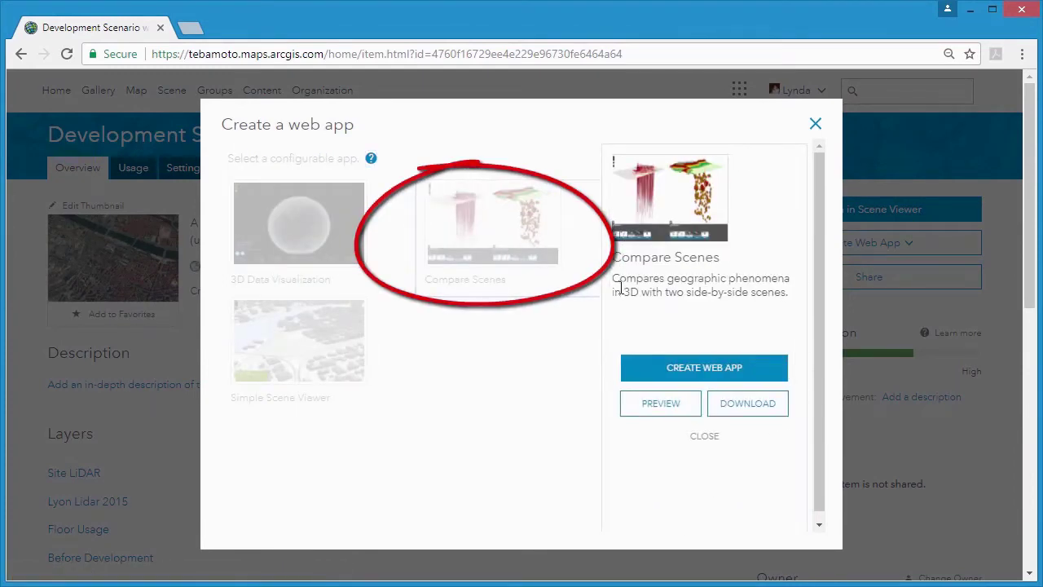
pyautogui.click(704, 368)
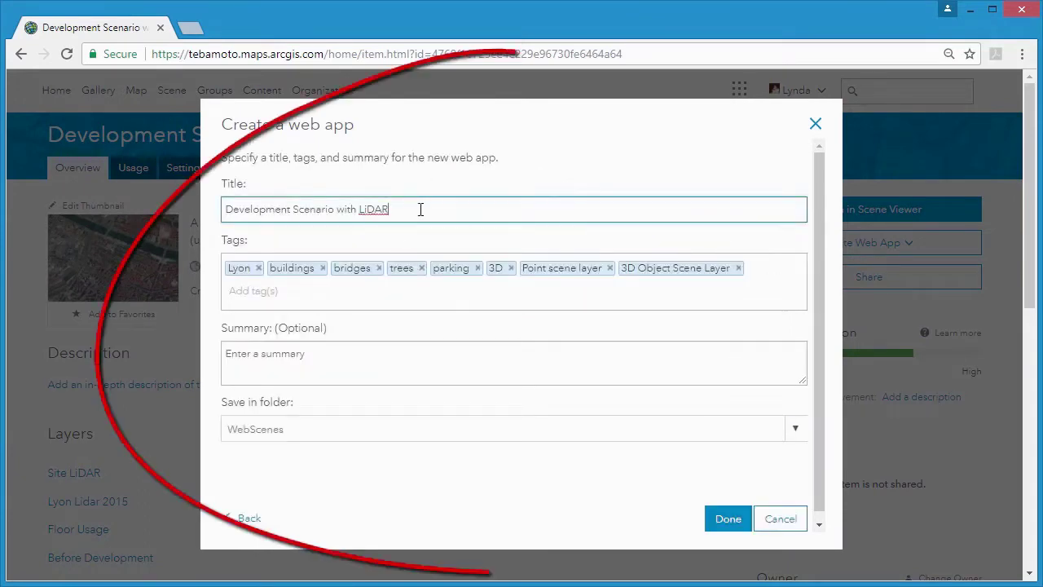
pyautogui.moveTo(419, 208); pyautogui.dragTo(225, 213)
pyautogui.write('See the Difference')
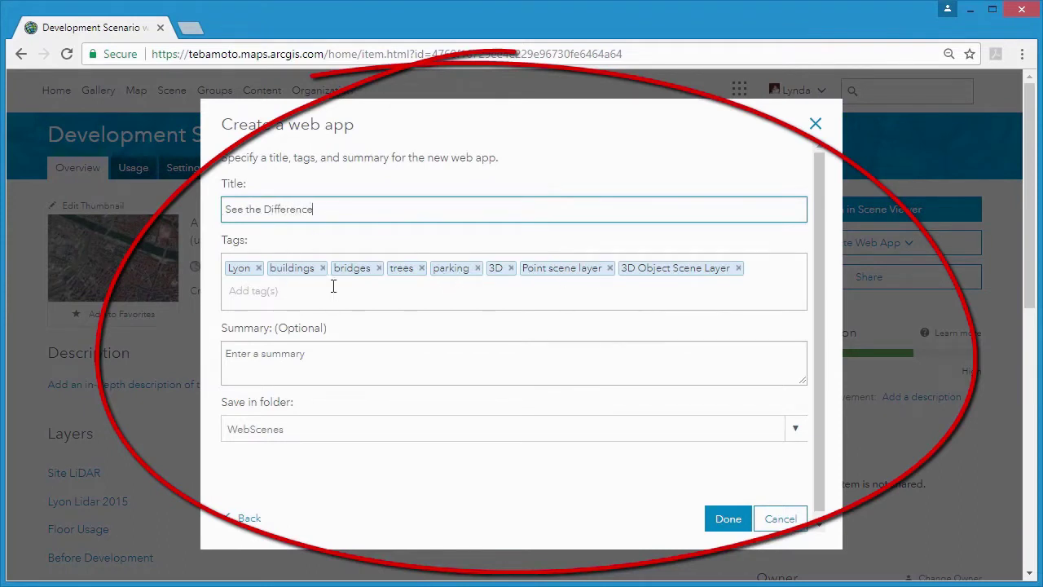
# - Tag the app Lidar, paste in a summary, and save it to the WebApps folder
pyautogui.click(281, 289)
pyautogui.write('Lidar')
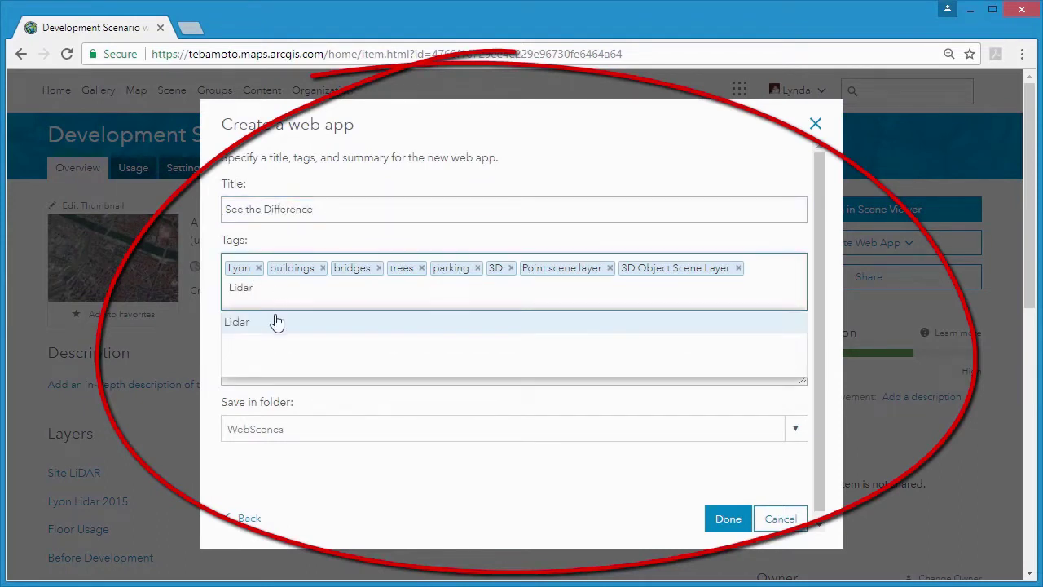
pyautogui.click(277, 322)
pyautogui.click(272, 354)
pyautogui.write("See the difference between what's going on now, and what the development will look like when it's finished")
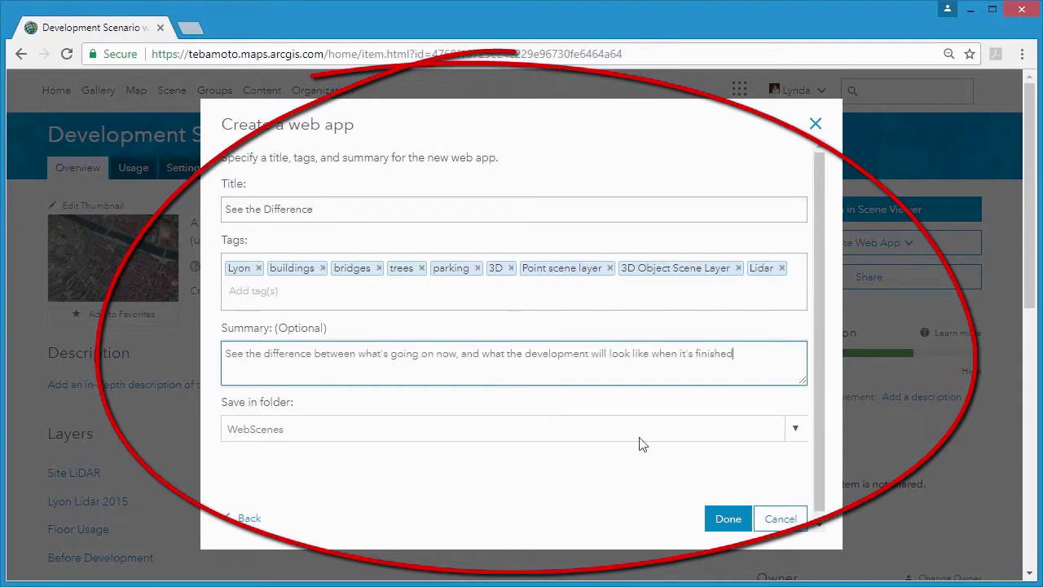
pyautogui.click(794, 433)
pyautogui.click(277, 529)
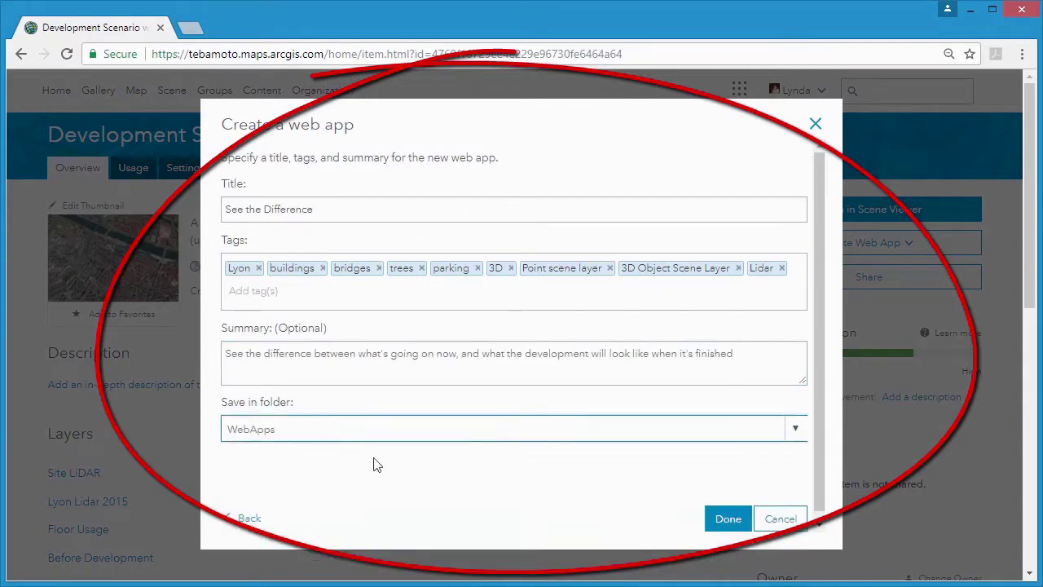
pyautogui.click(729, 515)
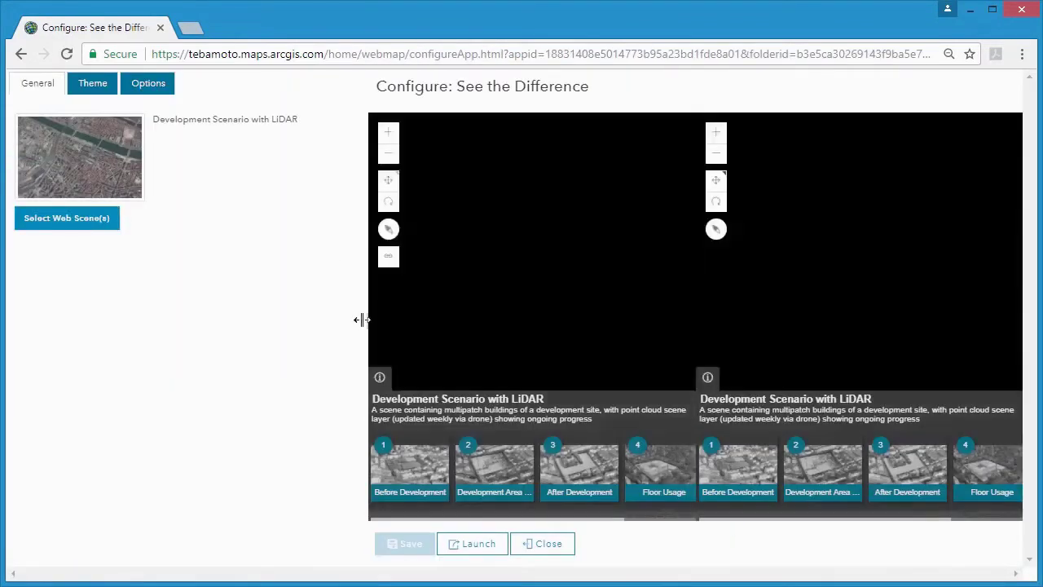
# - Choose Development Scenario and Development Scenario with LiDAR as the two web scenes to compare
pyautogui.moveTo(364, 319); pyautogui.dragTo(186, 316)
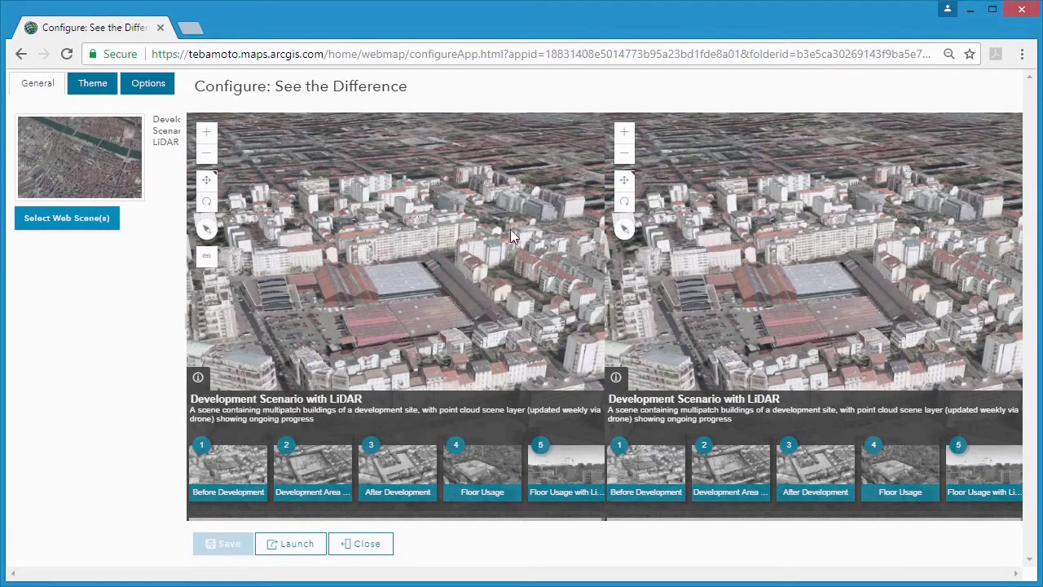
pyautogui.click(60, 218)
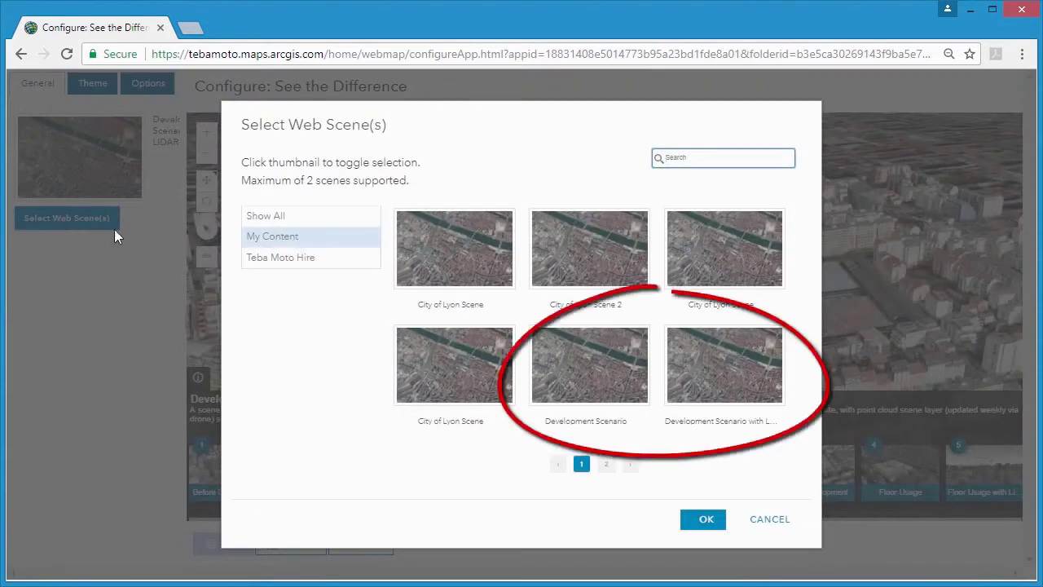
pyautogui.click(706, 361)
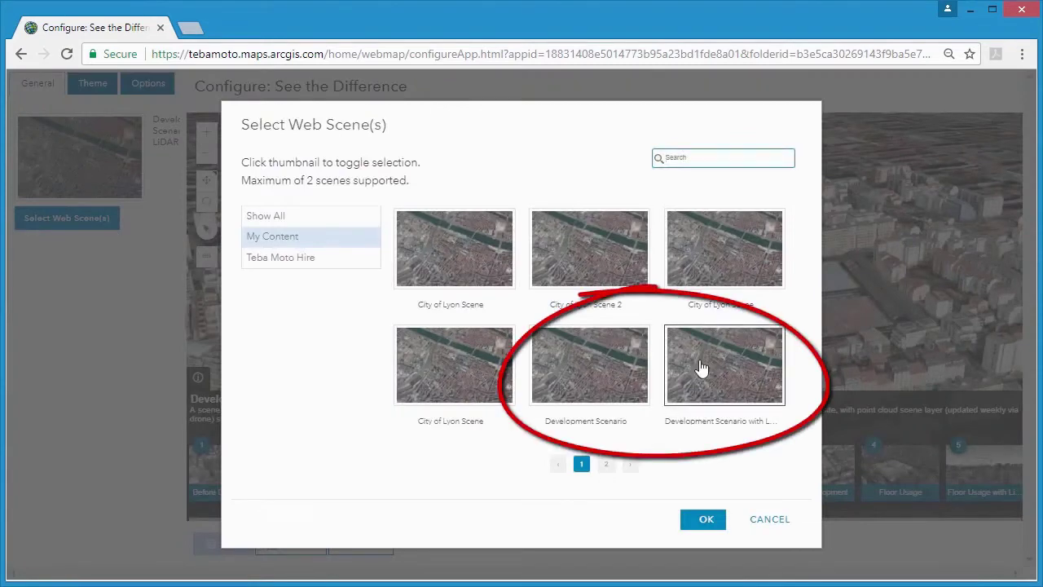
pyautogui.click(615, 361)
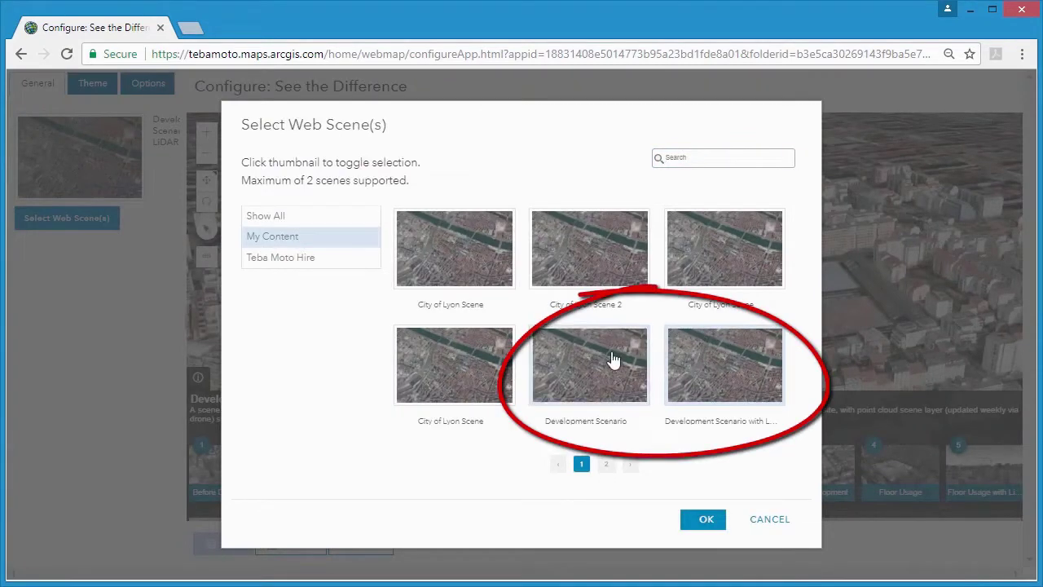
pyautogui.click(695, 520)
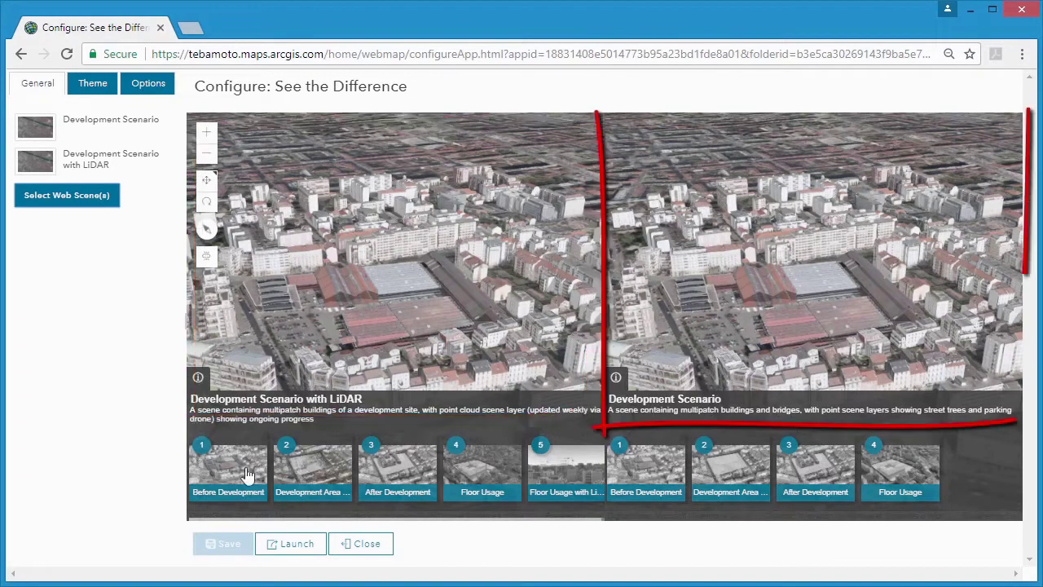
# - Preview the After Development and Floor Usage slides, then enable Show legend and save the configuration
pyautogui.click(398, 475)
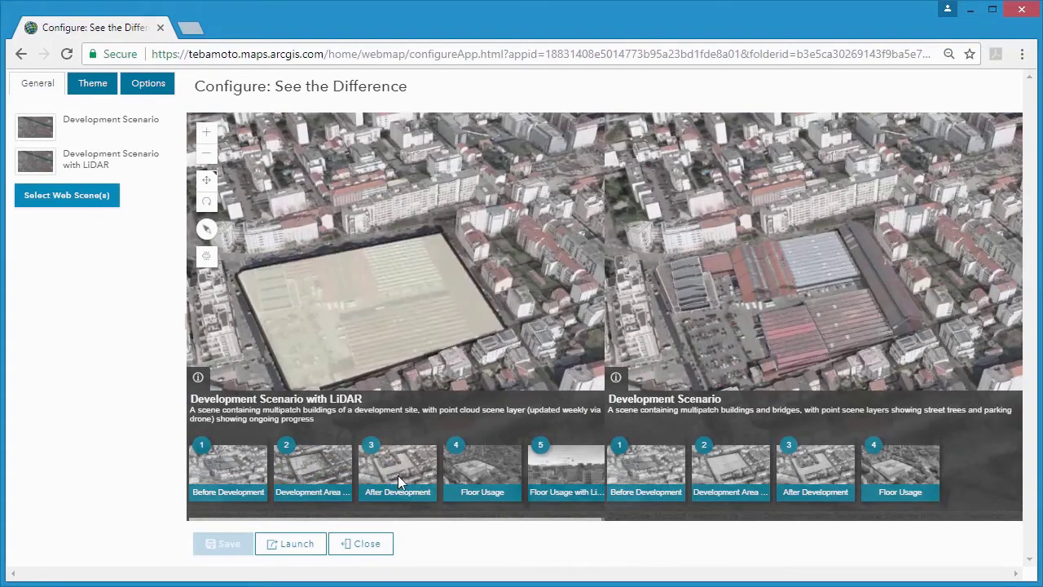
pyautogui.click(912, 481)
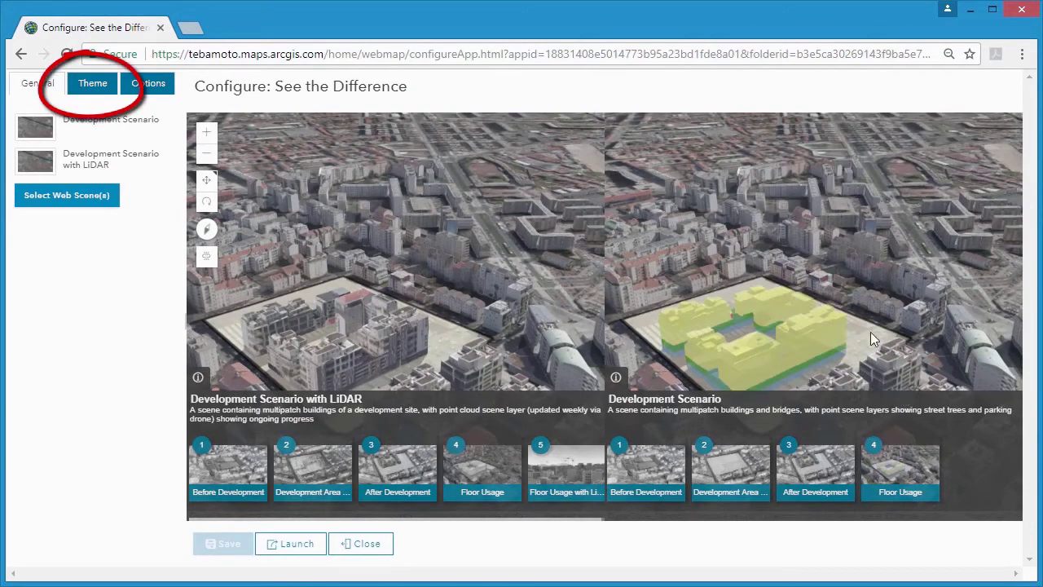
pyautogui.click(93, 85)
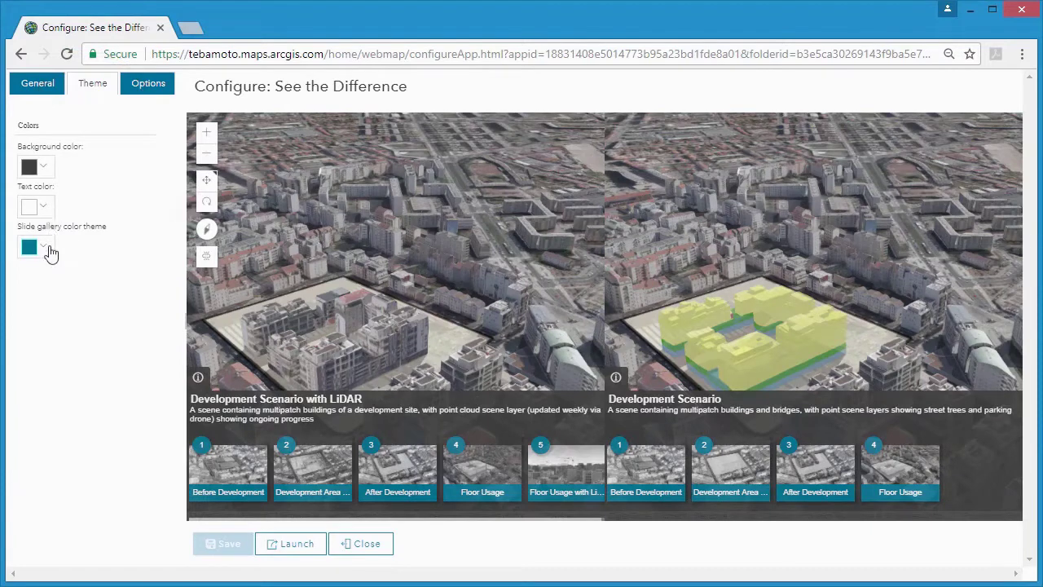
pyautogui.click(137, 90)
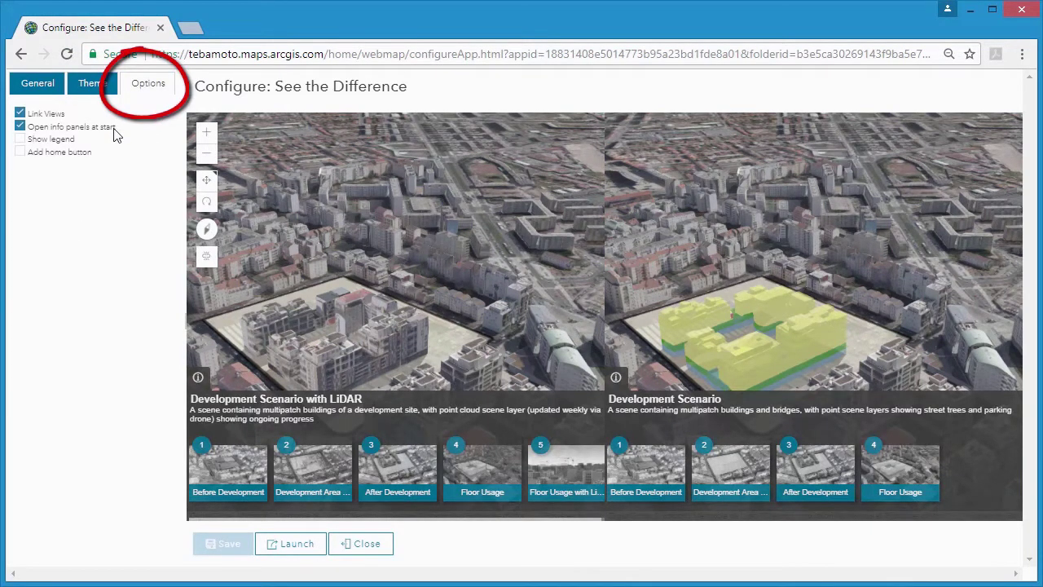
pyautogui.click(20, 127)
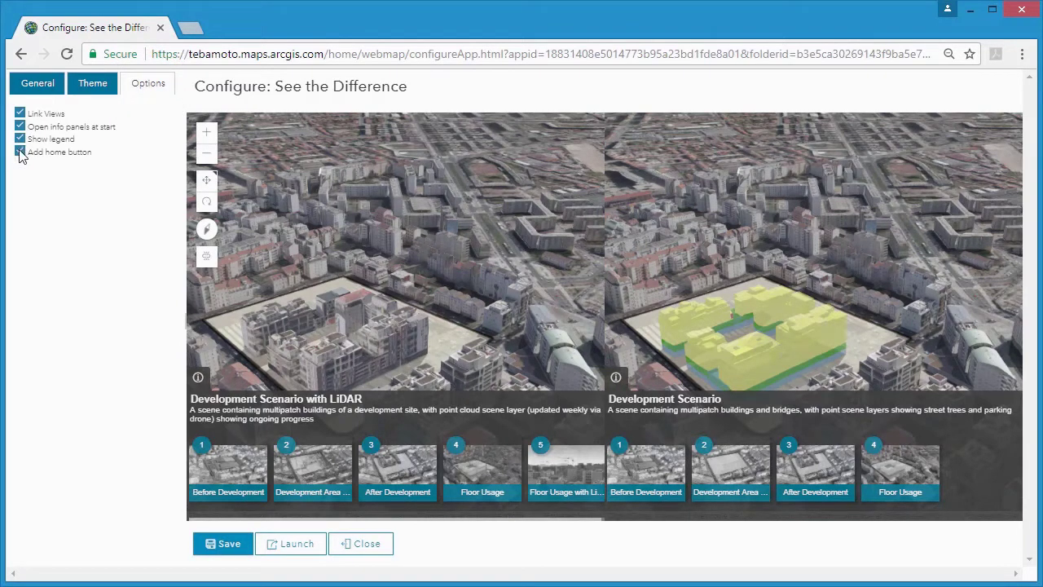
pyautogui.click(225, 544)
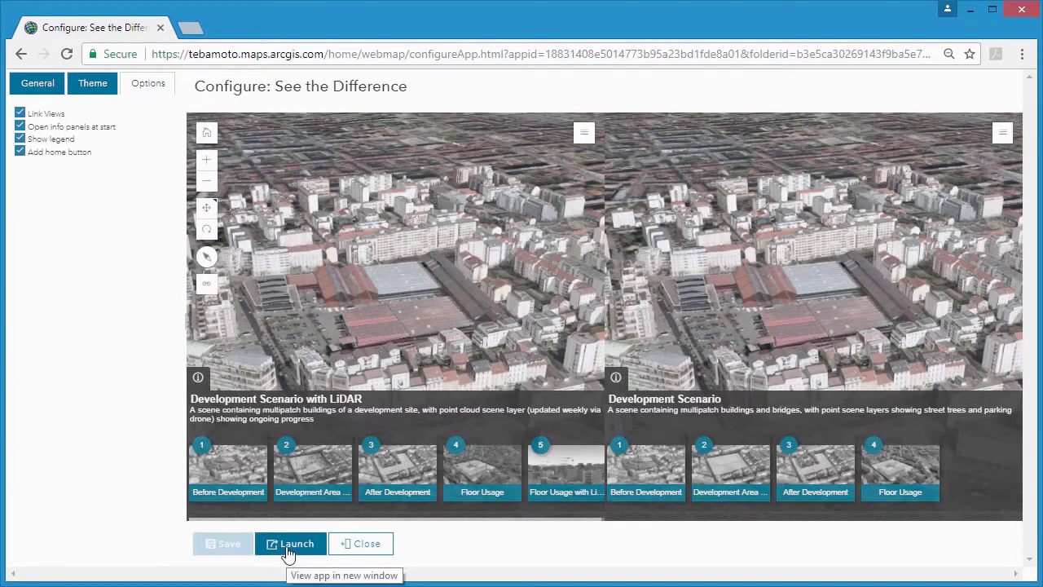
# - Paste a description about weekly Lidar updates into the See the Difference item page and save it
pyautogui.click(360, 546)
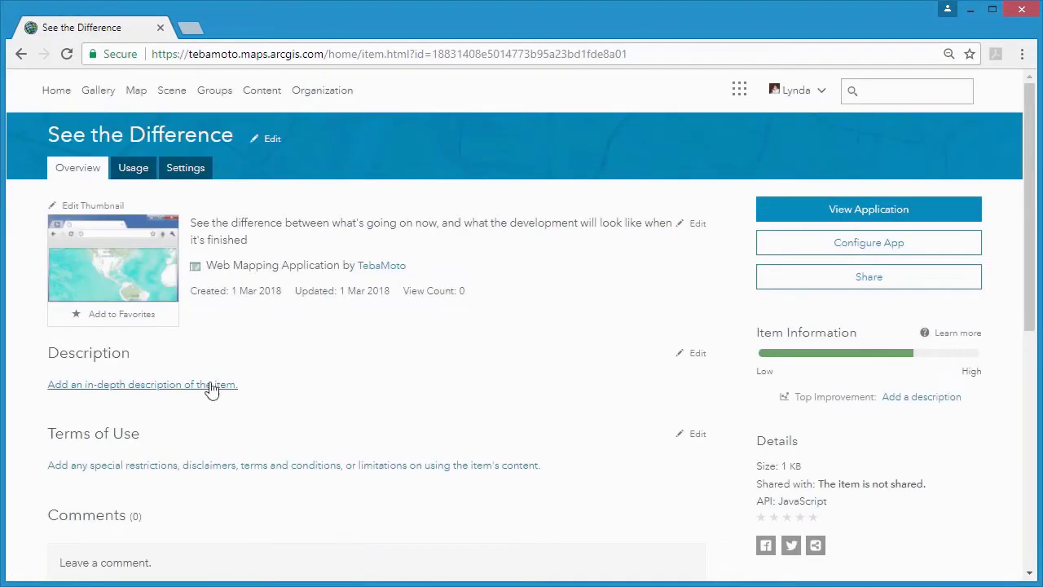
pyautogui.click(697, 355)
pyautogui.write('A web app to illustrate the differences in state between the development site during and after development. Lidar will be updated weekly to show ongoing progress.')
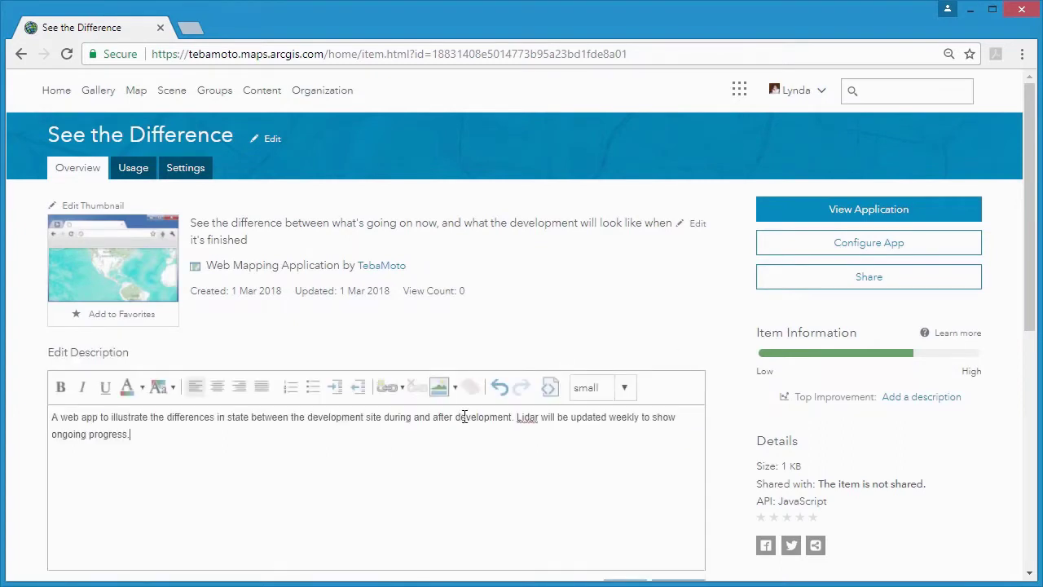
pyautogui.scroll(-1, 541, 360)
pyautogui.click(626, 514)
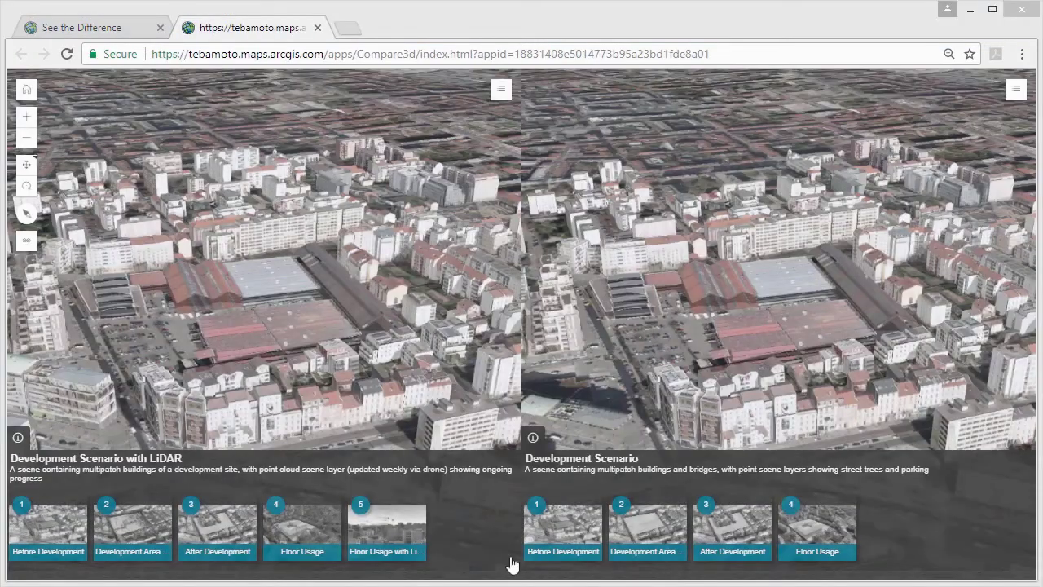
# - Fly both scenes to the development area, then show after-development and floor usage slides
pyautogui.click(133, 535)
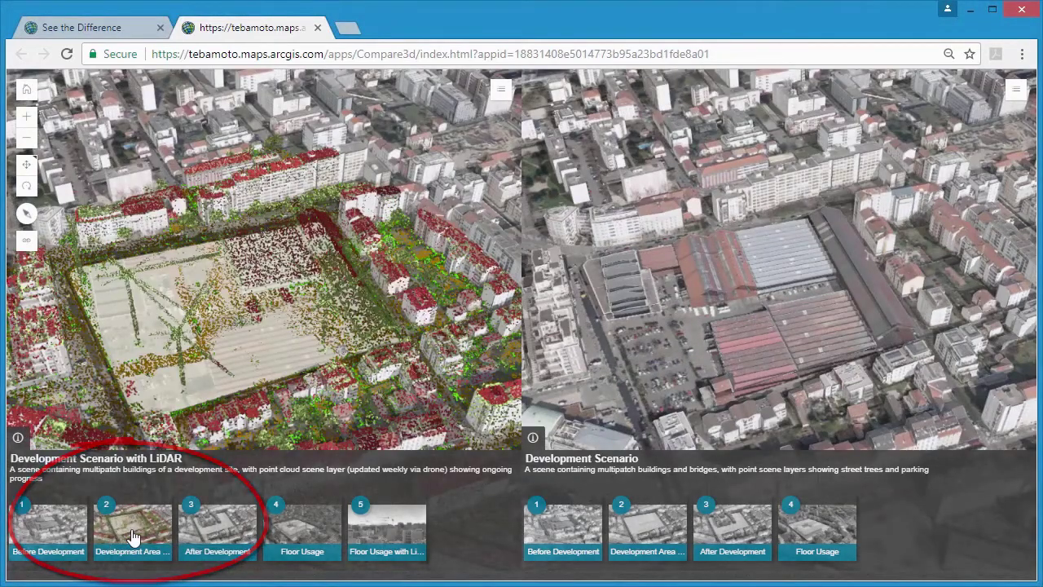
pyautogui.click(739, 540)
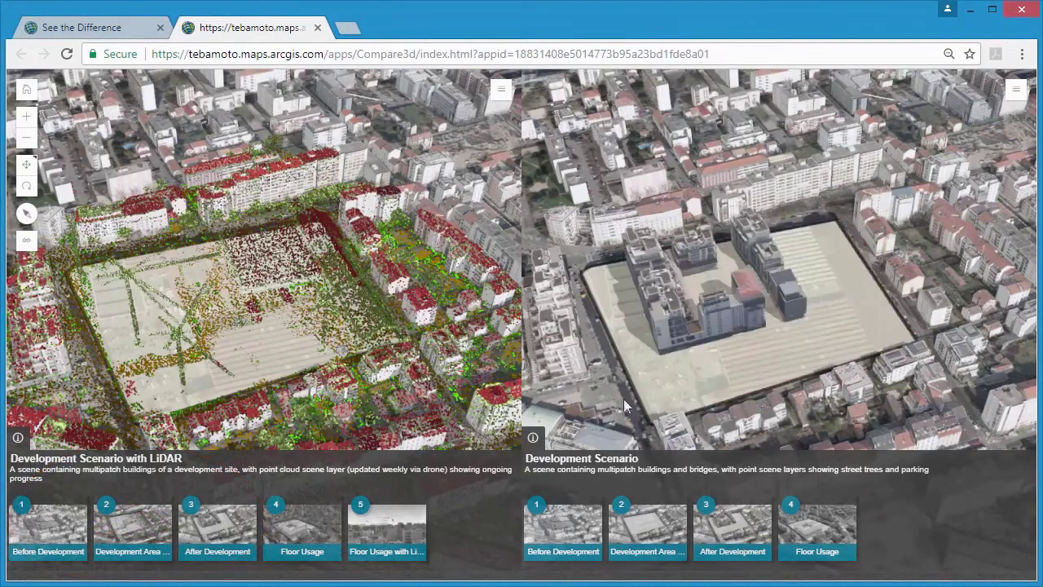
pyautogui.moveTo(644, 383); pyautogui.dragTo(821, 294)
pyautogui.click(837, 532)
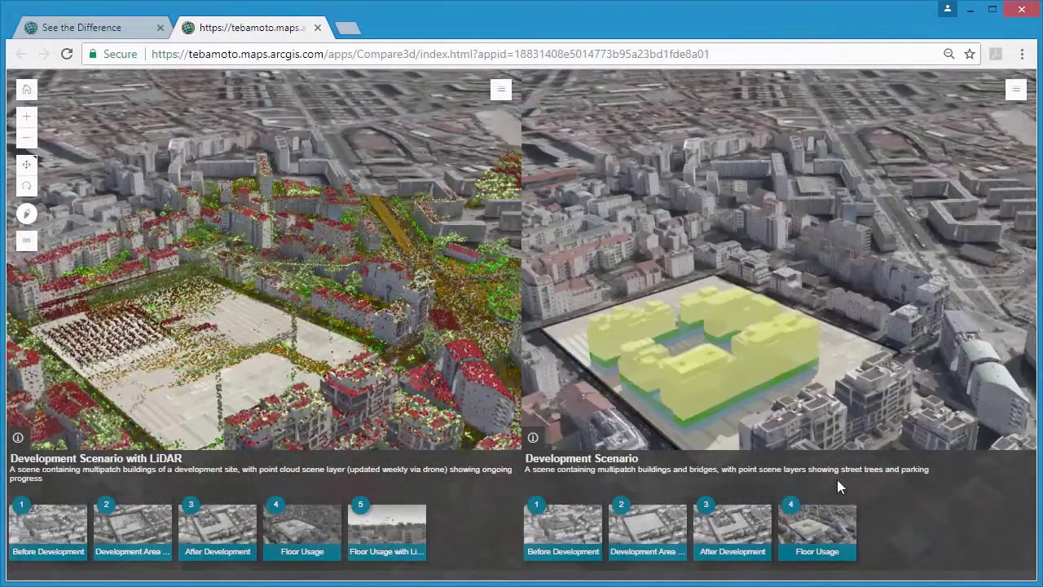
pyautogui.click(308, 519)
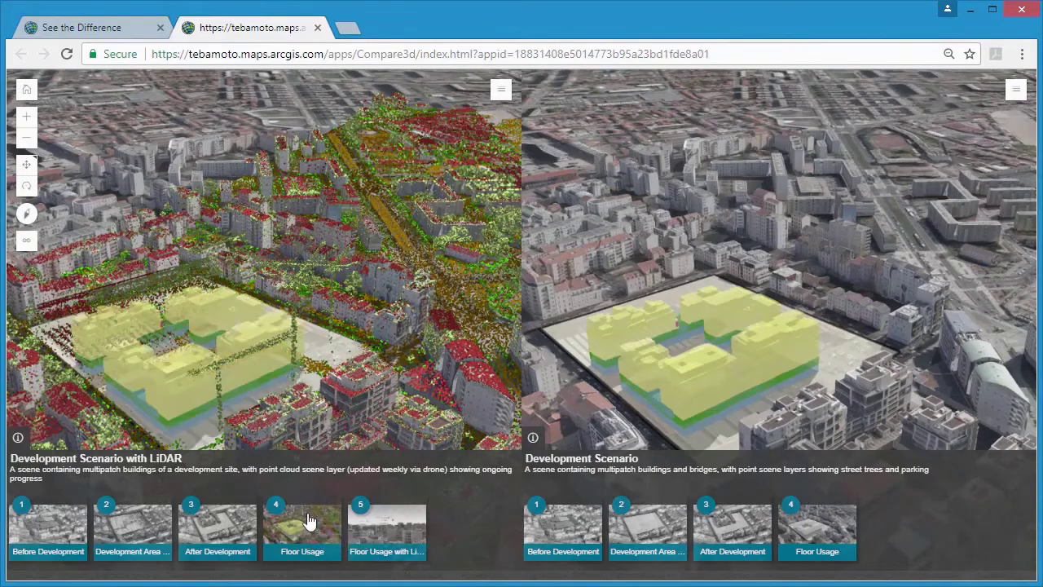
# - Check the LiDAR scene's legend and jump to its fifth, street-level slide
pyautogui.click(500, 89)
pyautogui.scroll(-1, 477, 135)
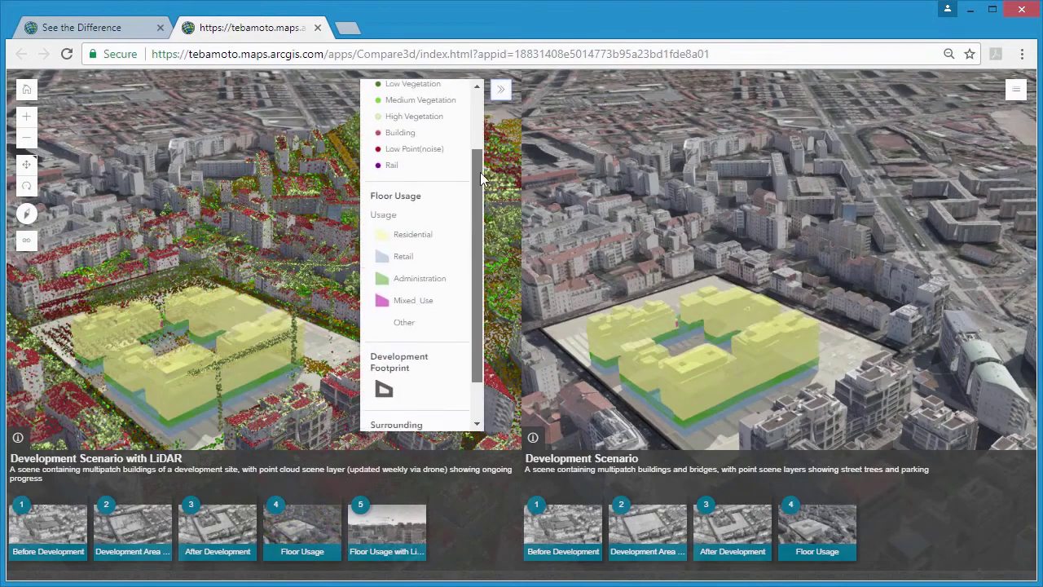
pyautogui.scroll(1, 478, 134)
pyautogui.click(500, 89)
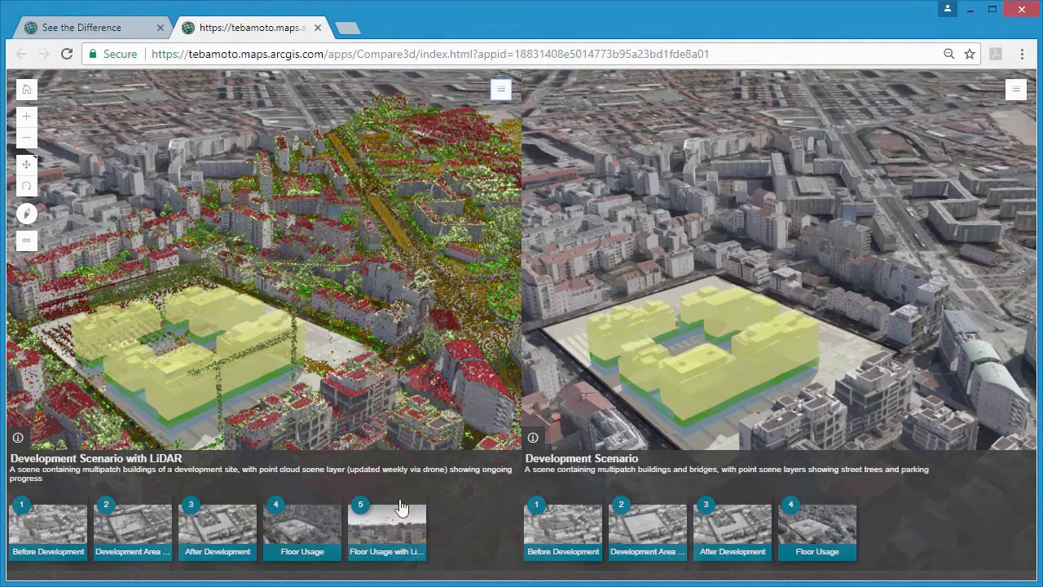
pyautogui.click(399, 522)
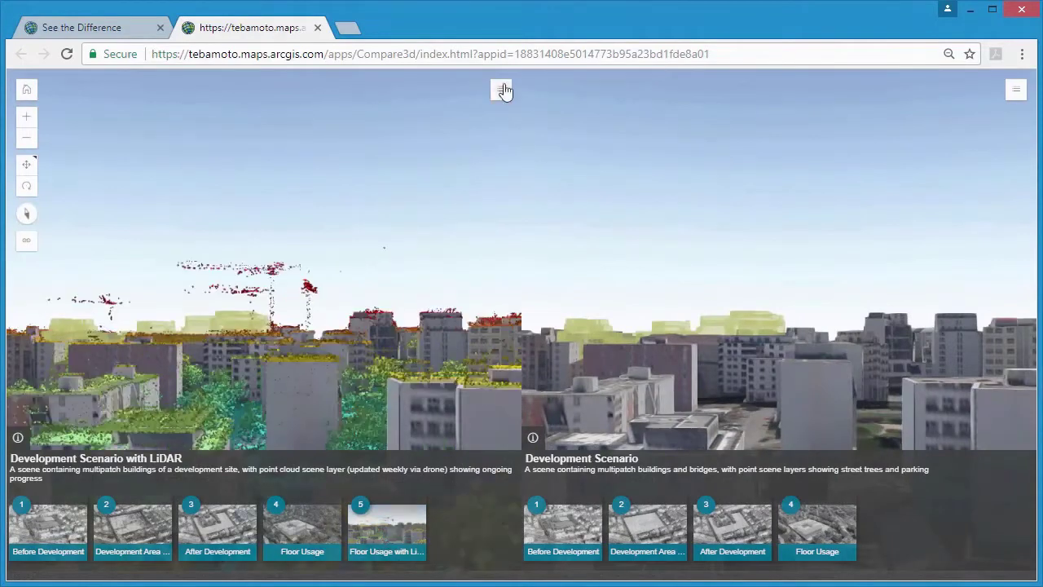
pyautogui.click(500, 89)
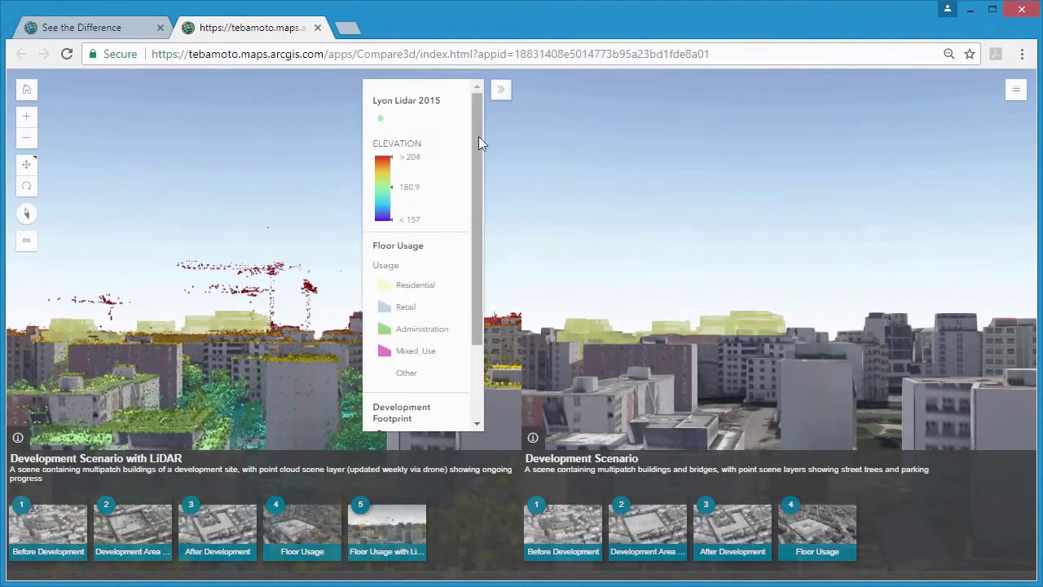
pyautogui.click(501, 91)
# - Collapse both scenes' description panels and turn the linked views toward the street
pyautogui.click(533, 437)
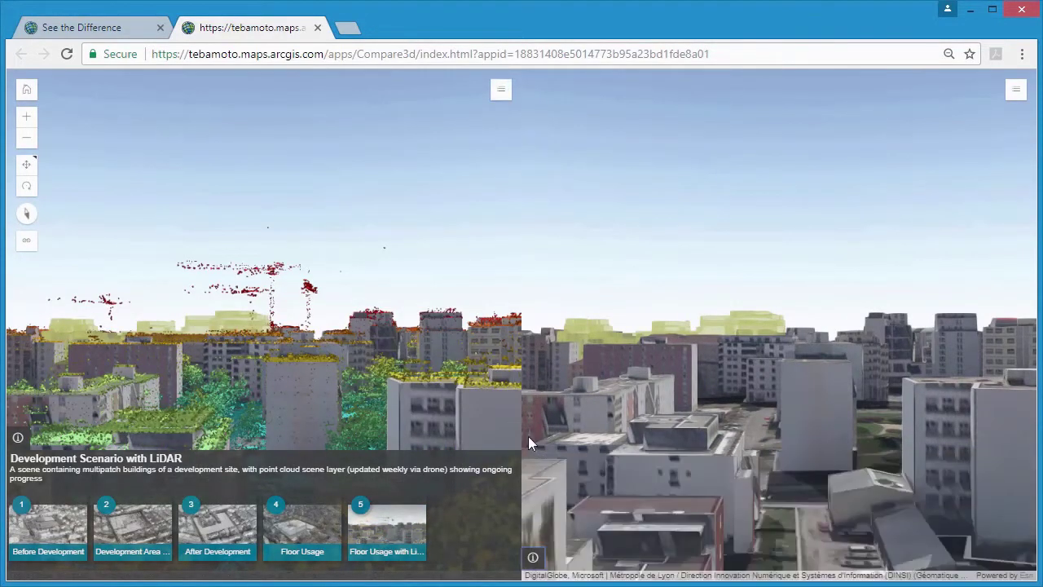
pyautogui.click(18, 439)
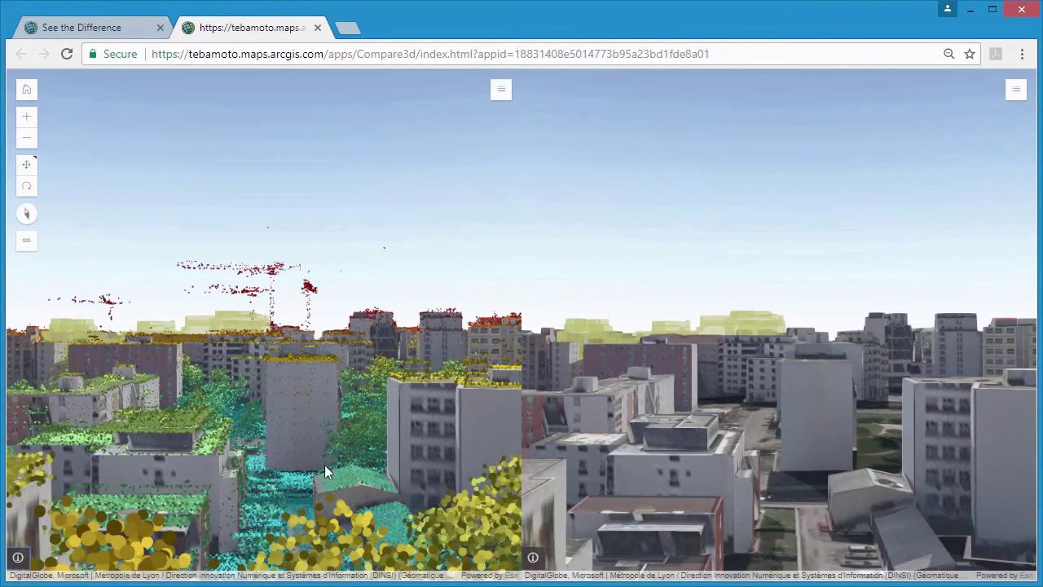
pyautogui.moveTo(324, 464); pyautogui.dragTo(249, 468)
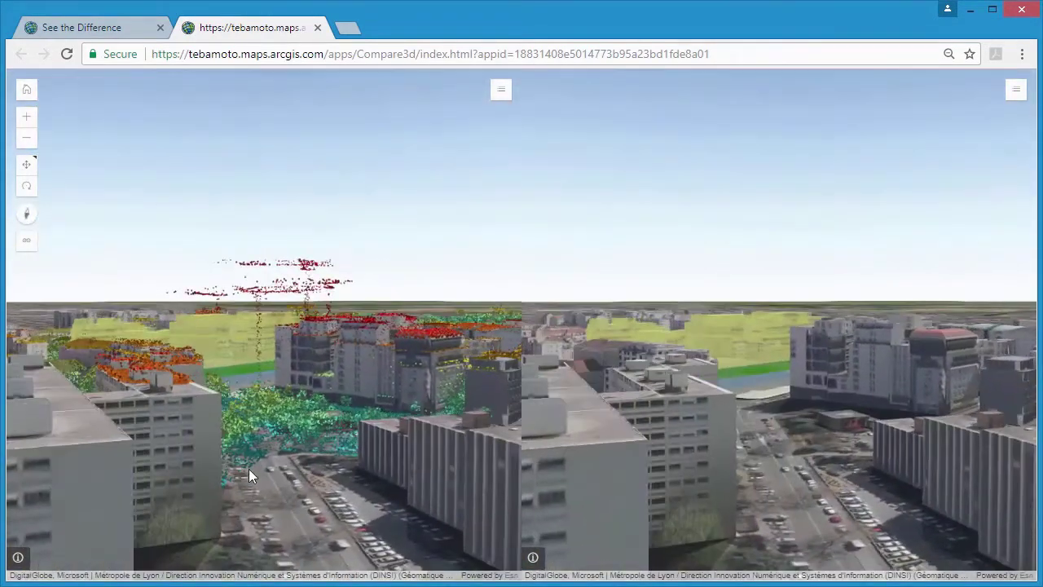